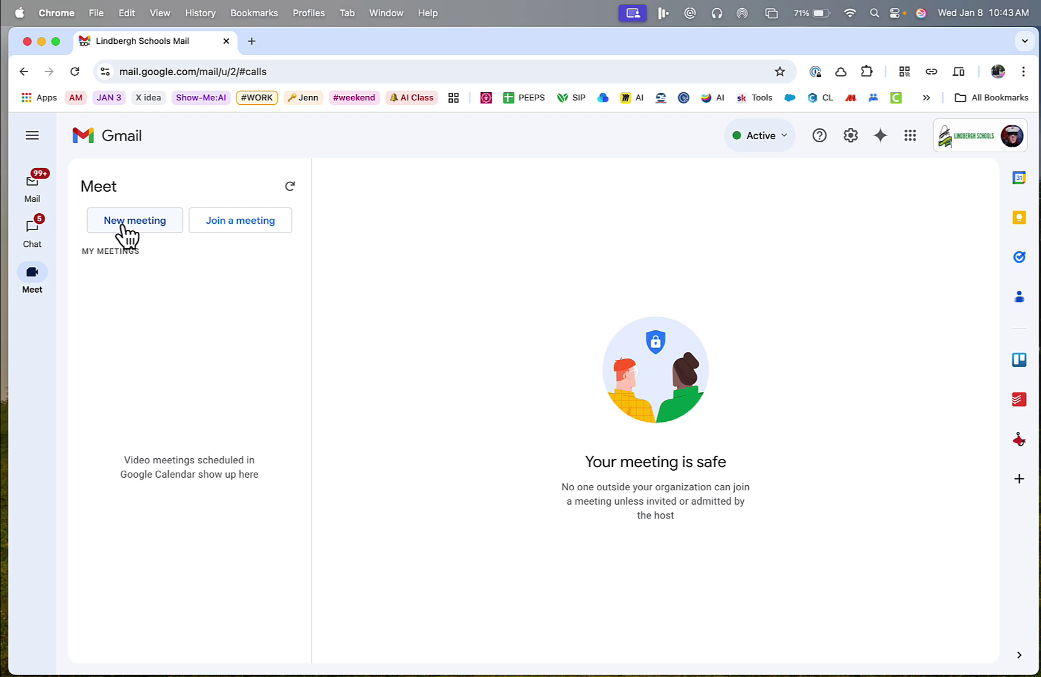
# - Create a new Meet video meeting, copy its link and open the link in a new browser tab
pyautogui.click(123, 227)
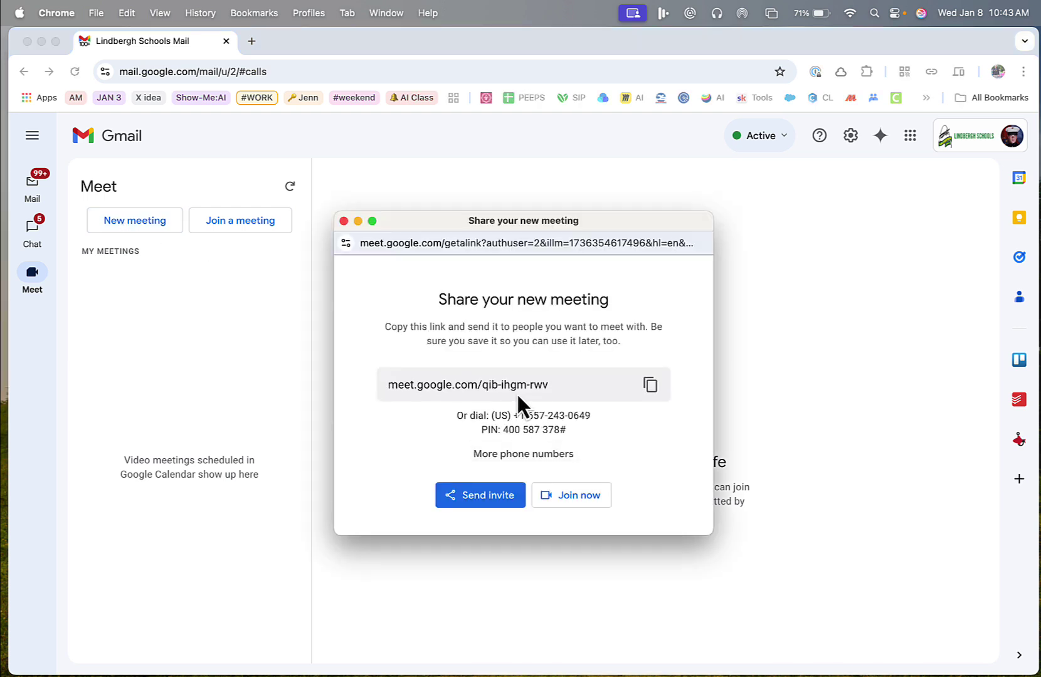
pyautogui.click(650, 385)
pyautogui.click(254, 46)
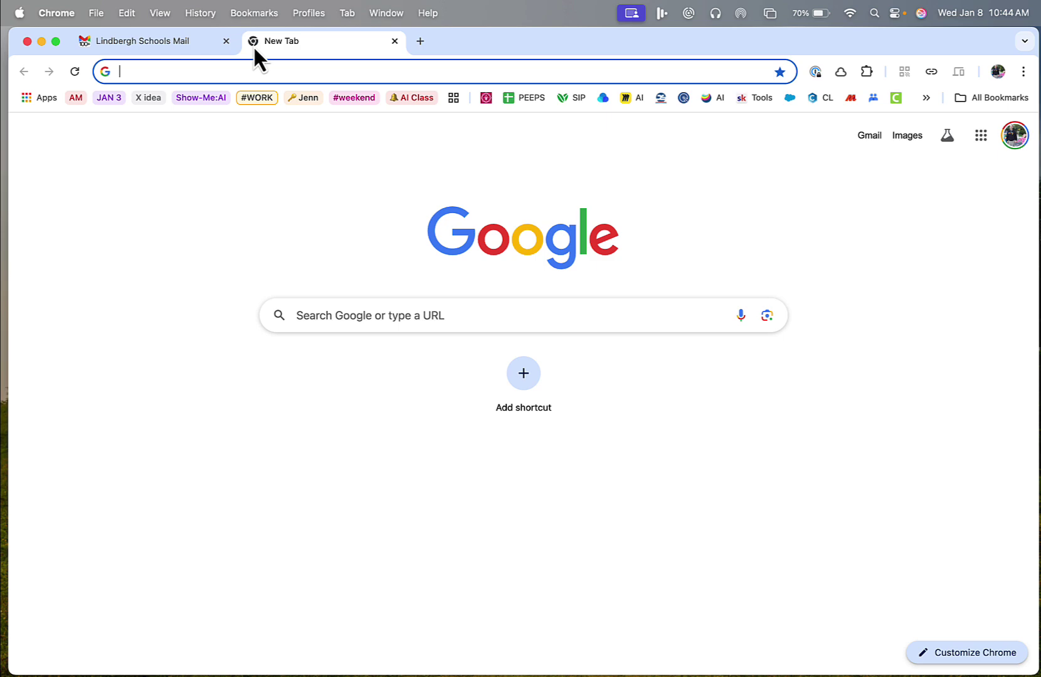
pyautogui.press('super+v')
pyautogui.press('Return')
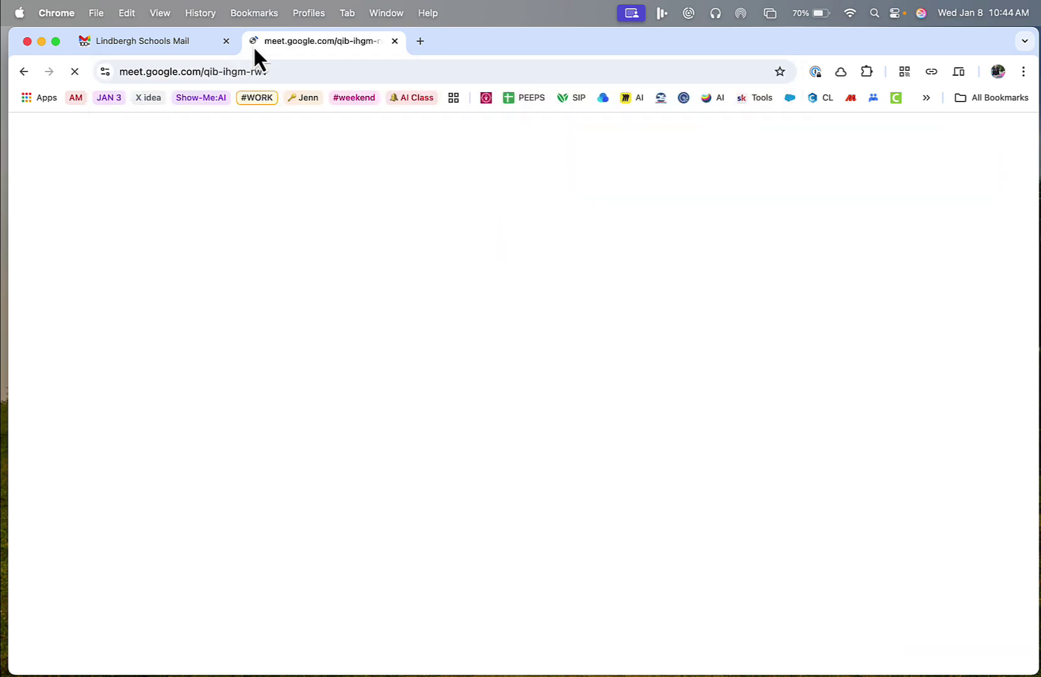
# - Switch to the Lindbergh Schools account and join the meeting
pyautogui.hotkey('ctrl', 'Up')
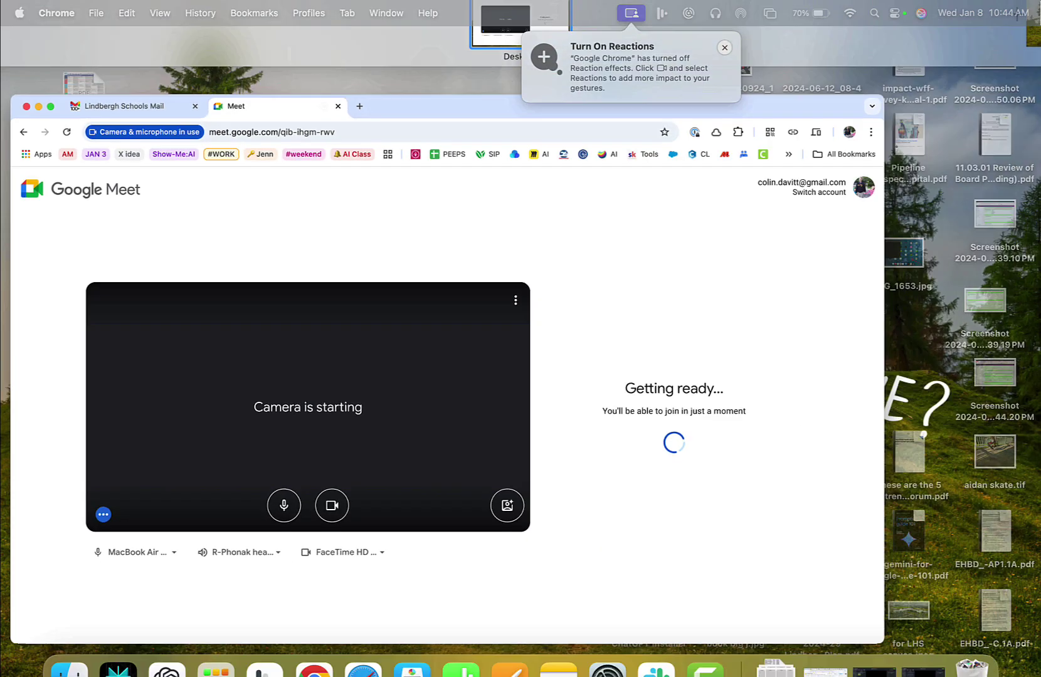
pyautogui.click(596, 238)
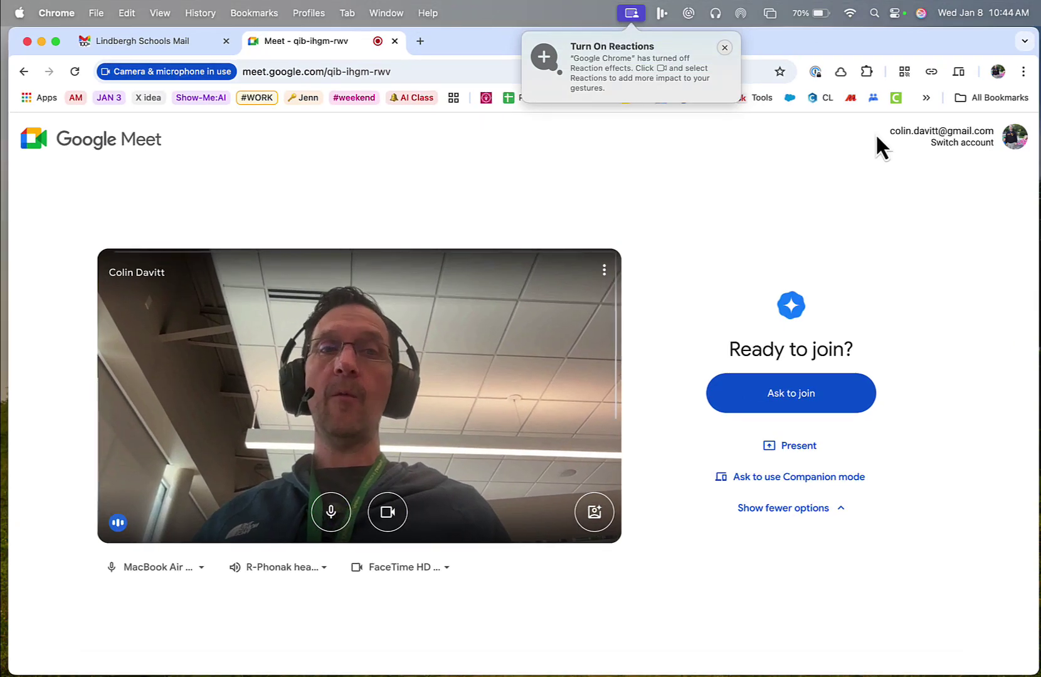
pyautogui.click(960, 143)
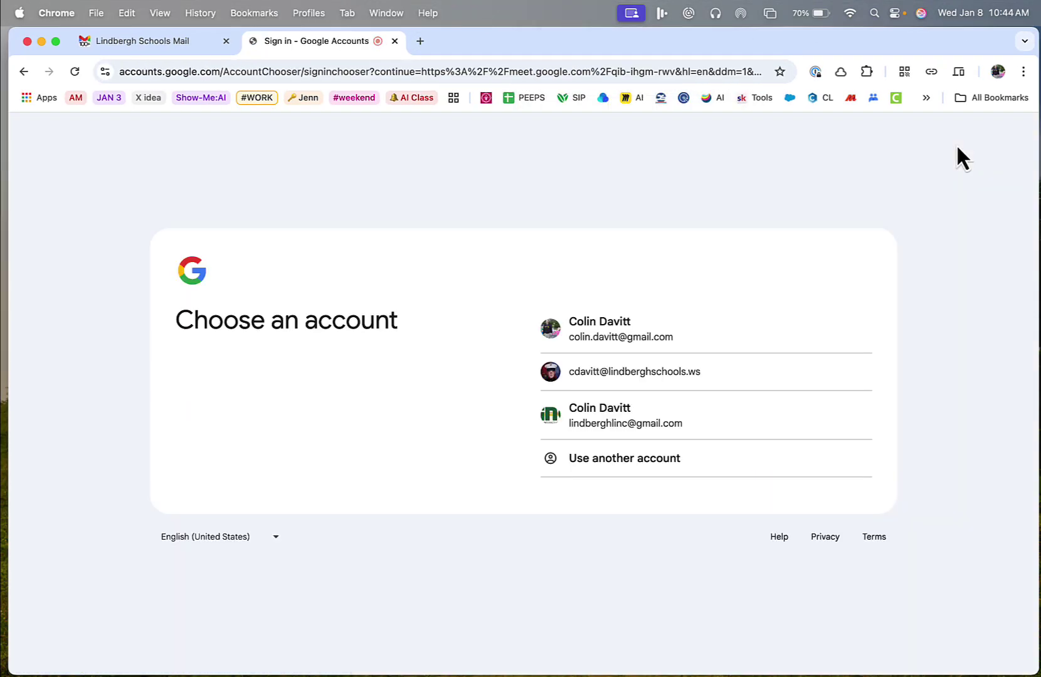
pyautogui.click(691, 374)
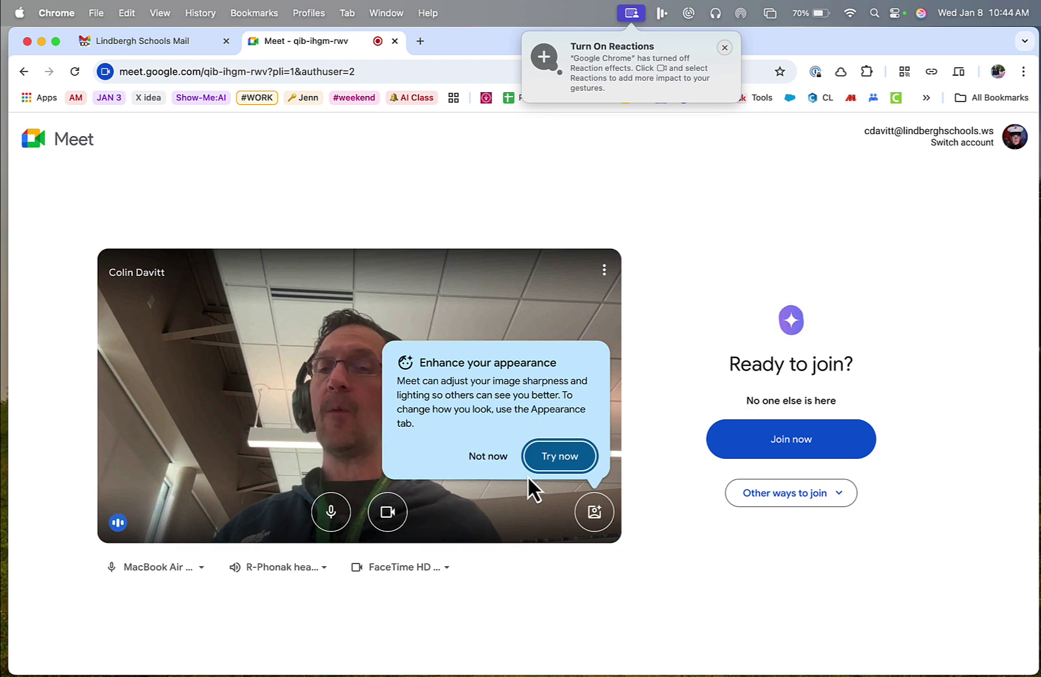
pyautogui.click(766, 445)
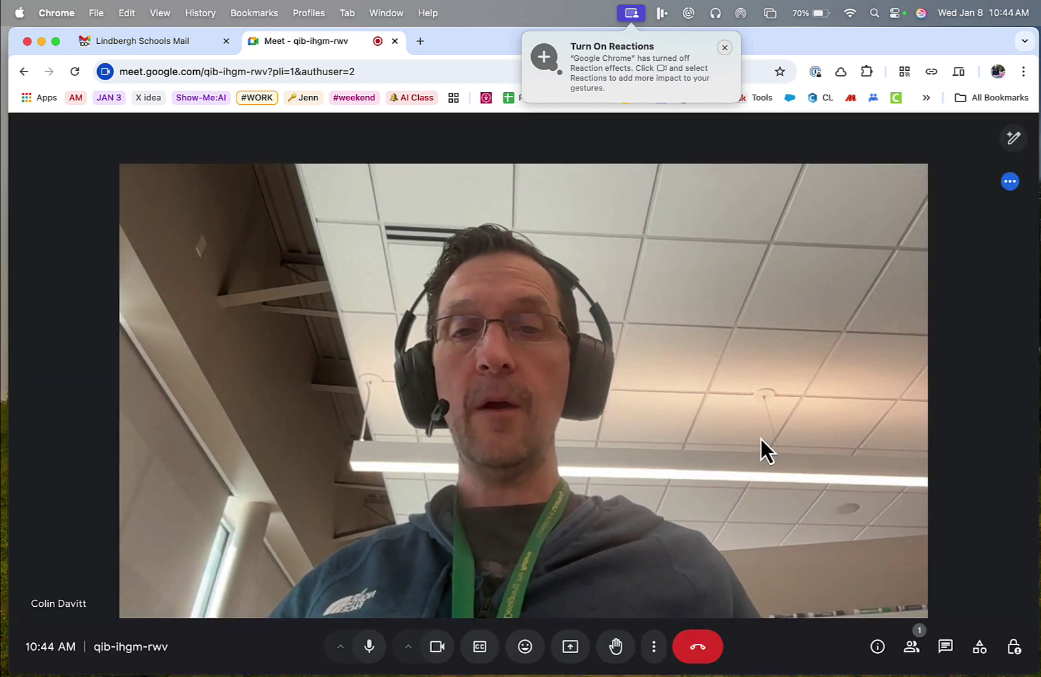
# - Raise a hand in the meeting
pyautogui.moveTo(511, 476)
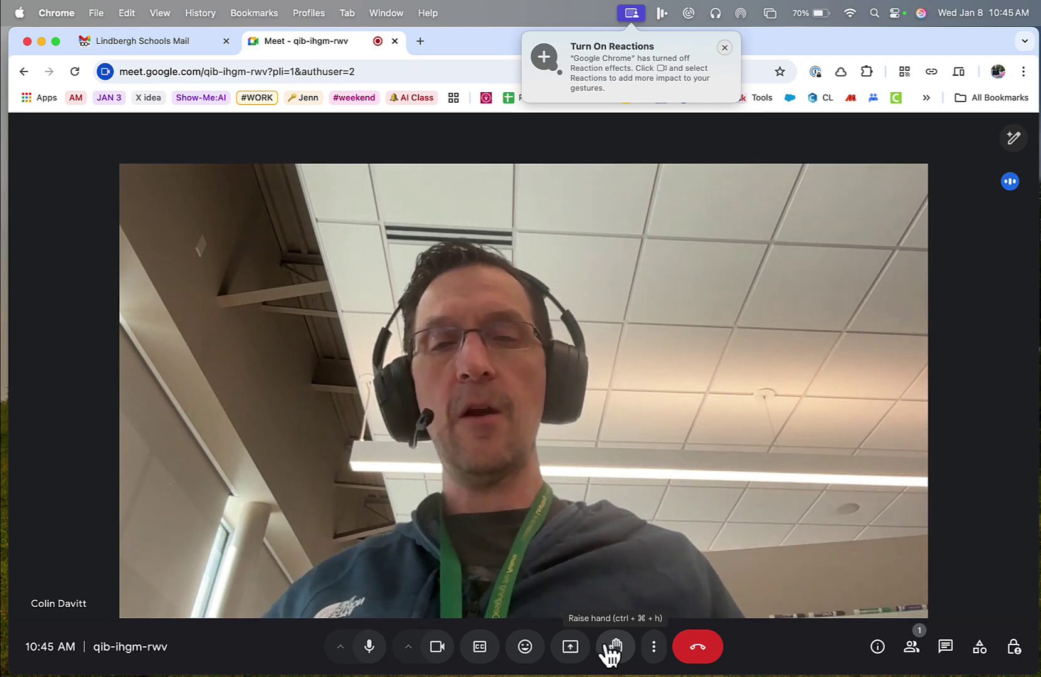
pyautogui.click(608, 652)
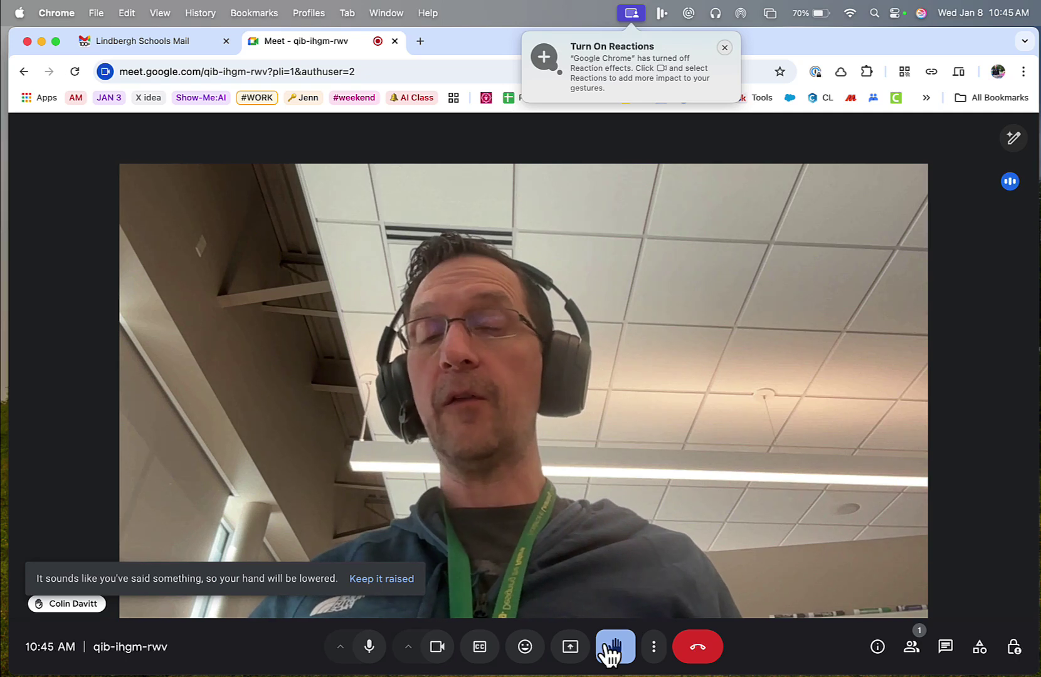
# - Review the call's audio settings for microphone and speaker, and close the settings
pyautogui.click(654, 652)
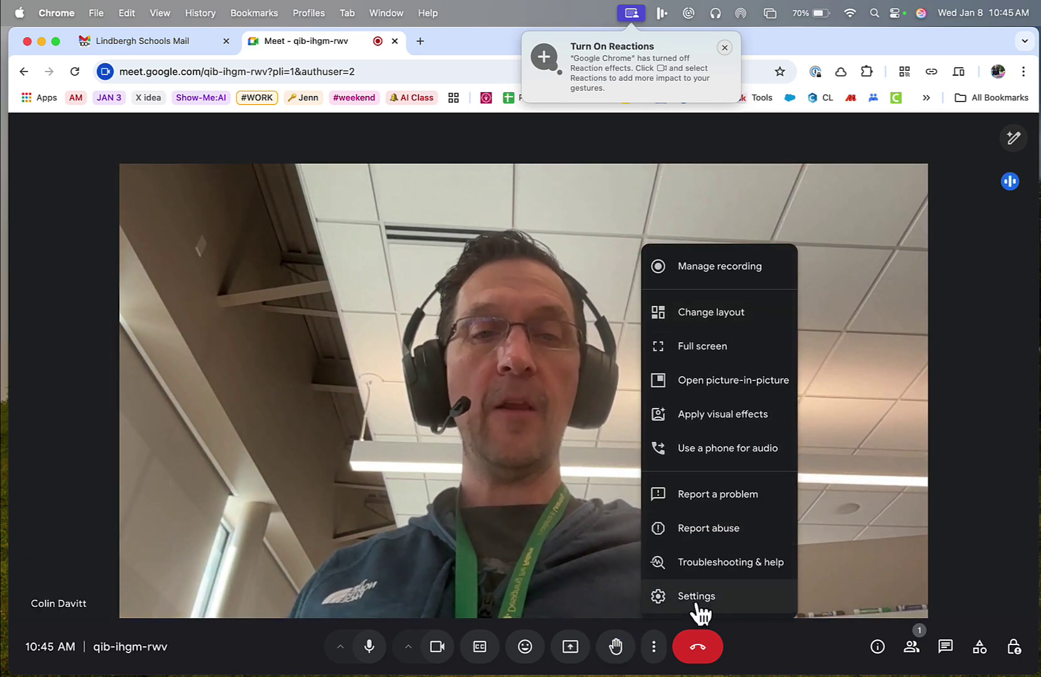
pyautogui.click(697, 600)
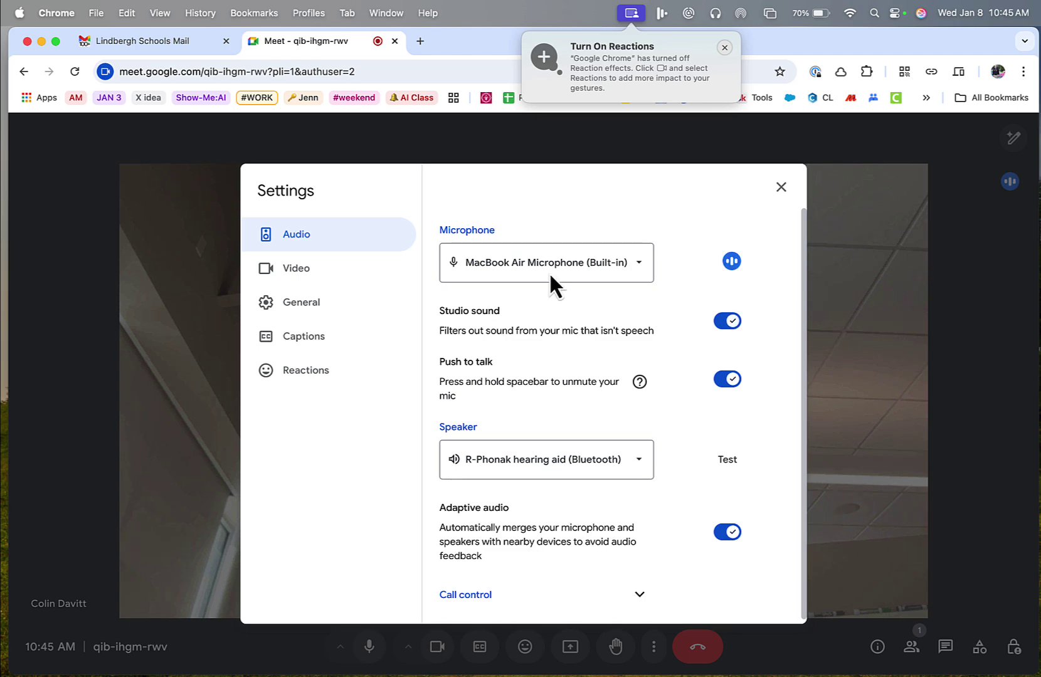
pyautogui.click(781, 186)
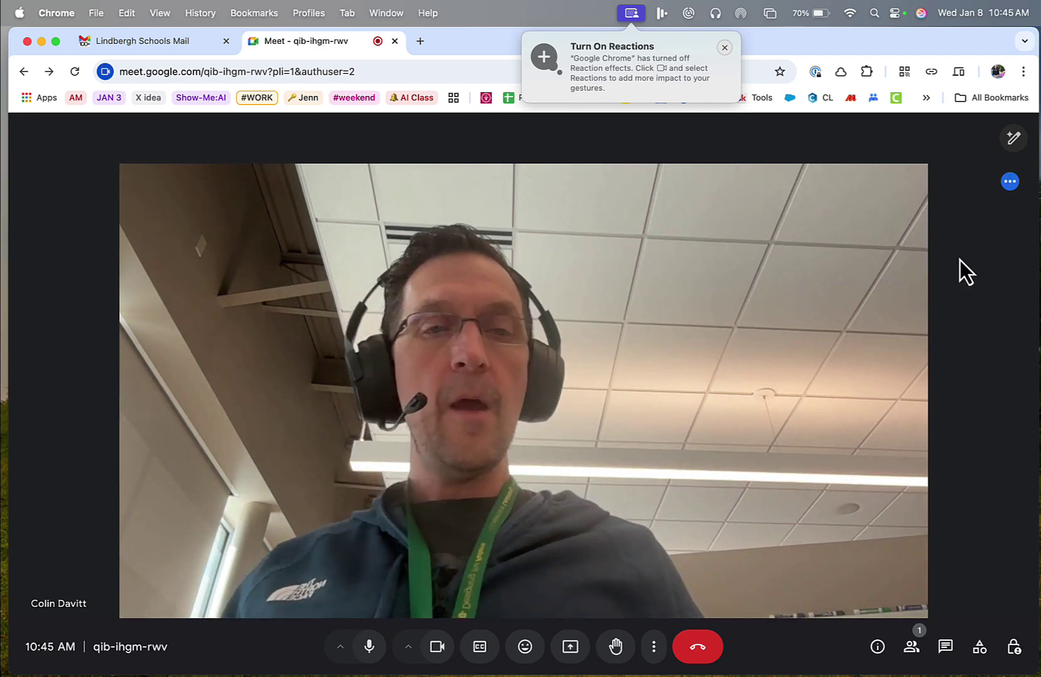
# - View the meeting's participant list, in-call messages and available activities one after another
pyautogui.click(912, 649)
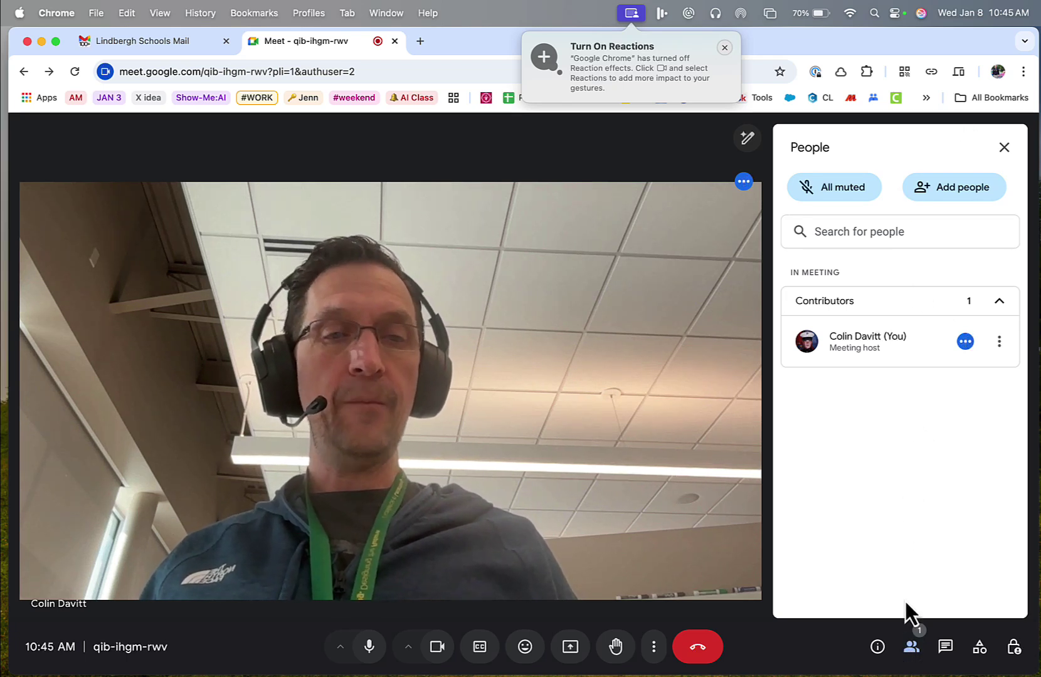
pyautogui.click(945, 647)
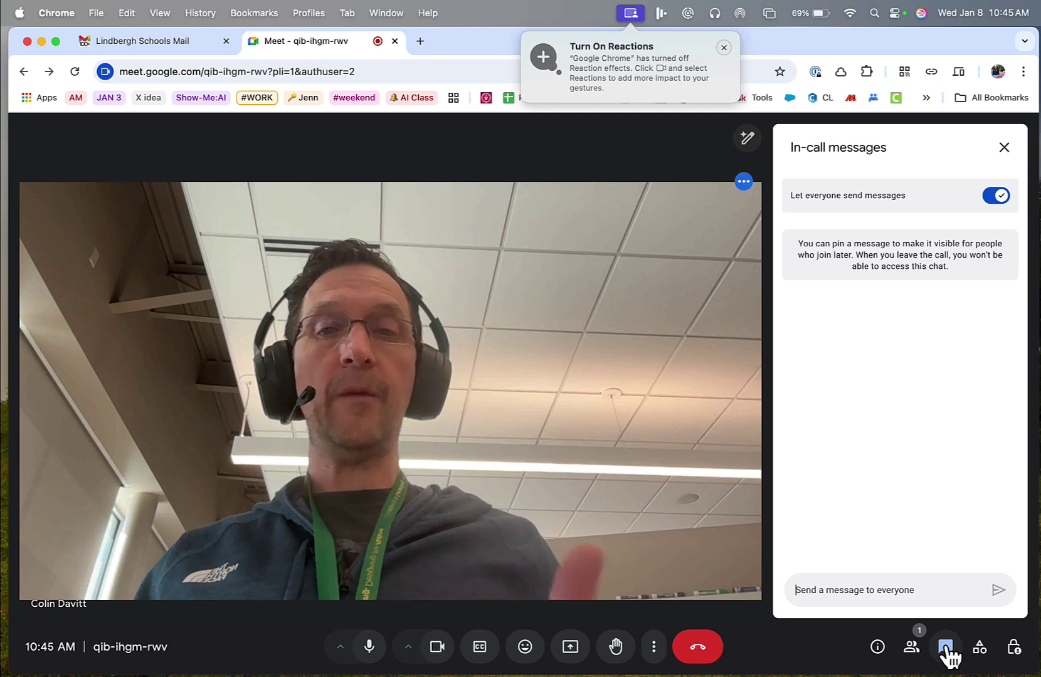
pyautogui.click(978, 652)
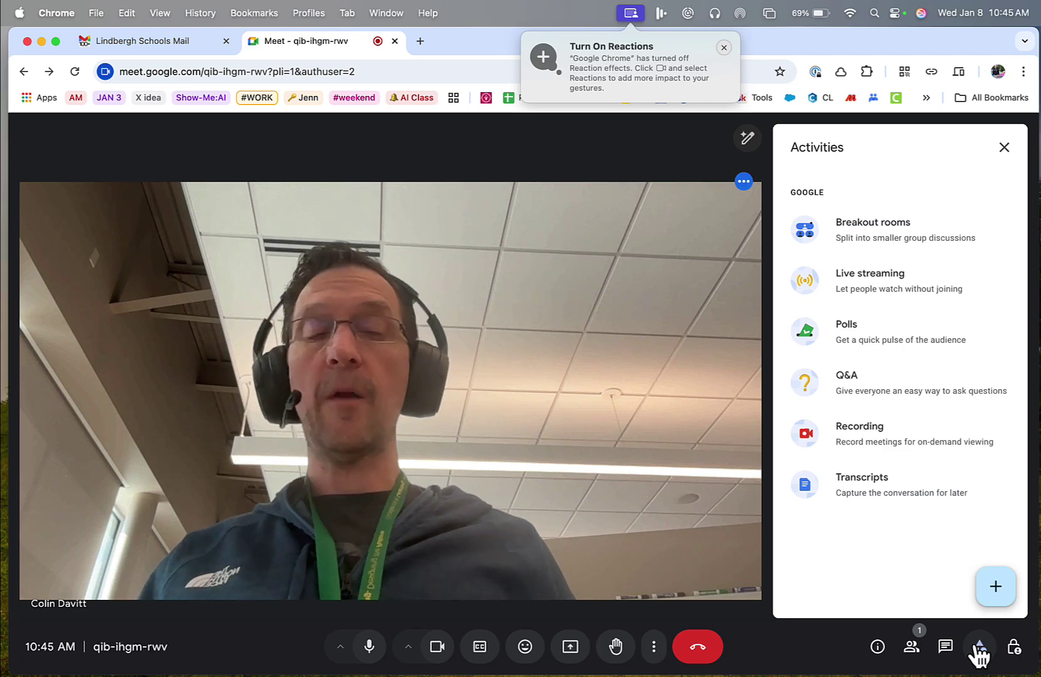
# - Review the host controls, from the meeting moderation options through the meeting access types
pyautogui.click(1014, 648)
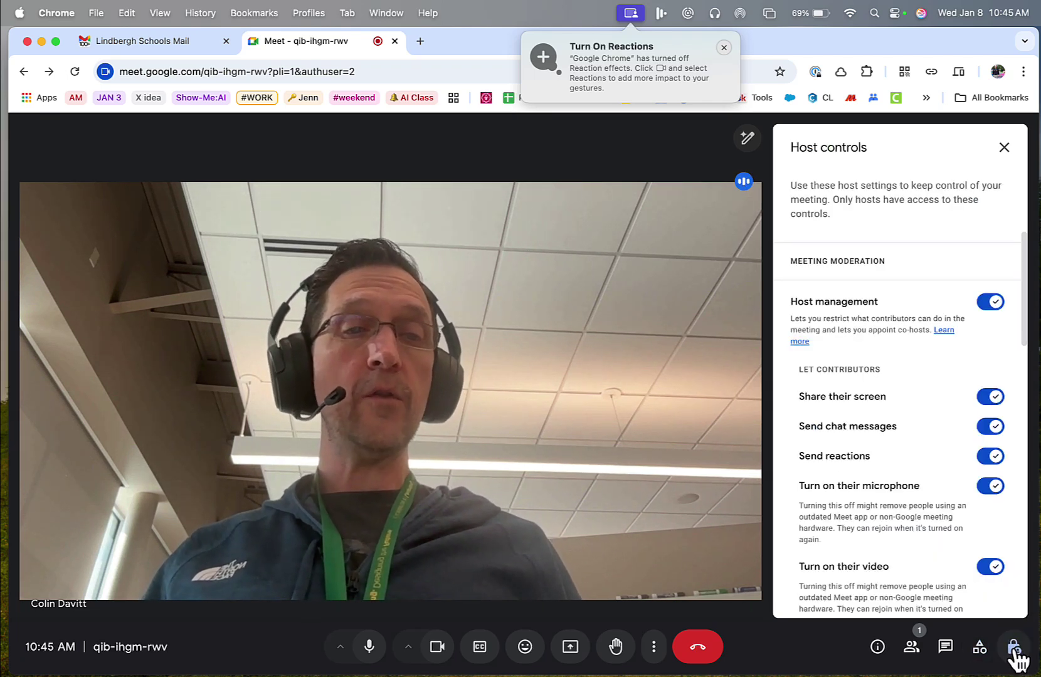
pyautogui.scroll(-5, 928, 531)
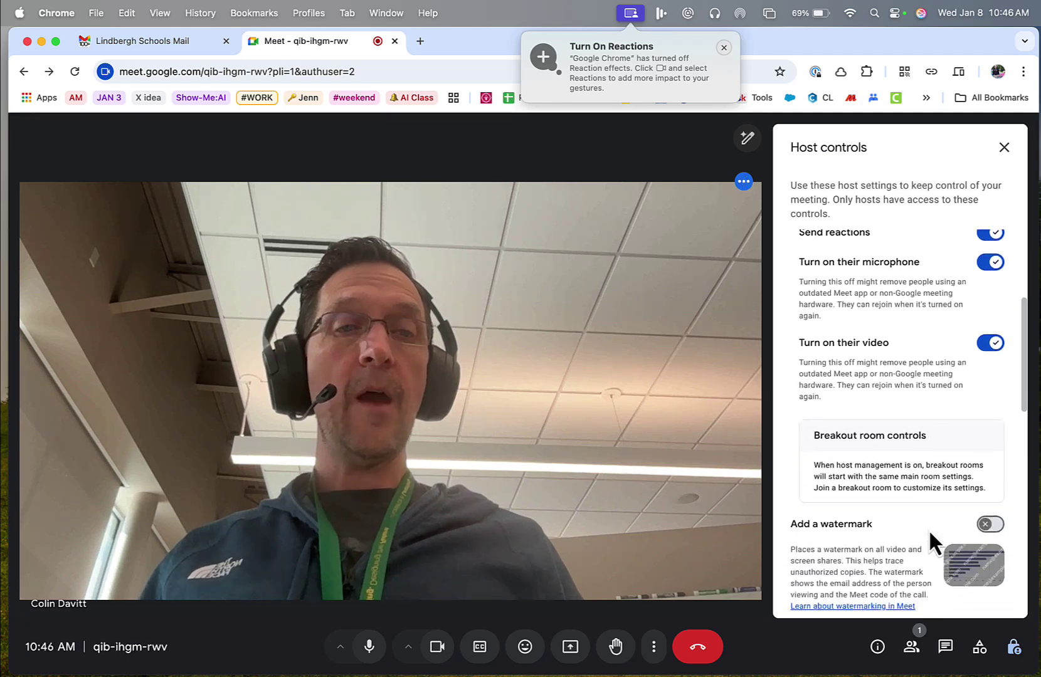
pyautogui.scroll(-5, 928, 529)
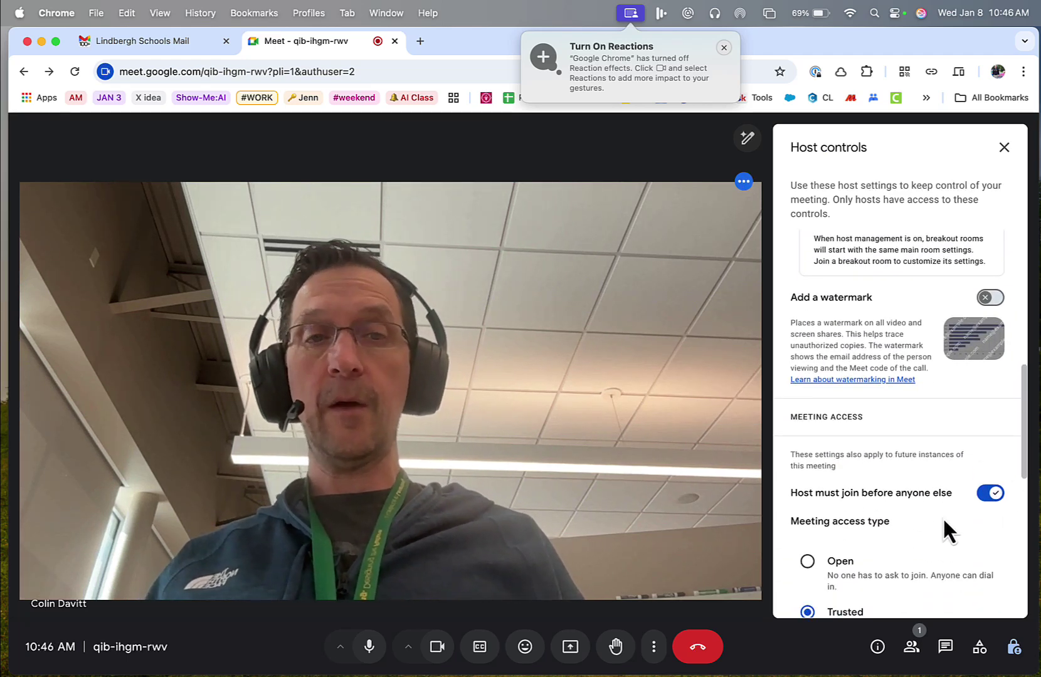
pyautogui.scroll(-3, 944, 521)
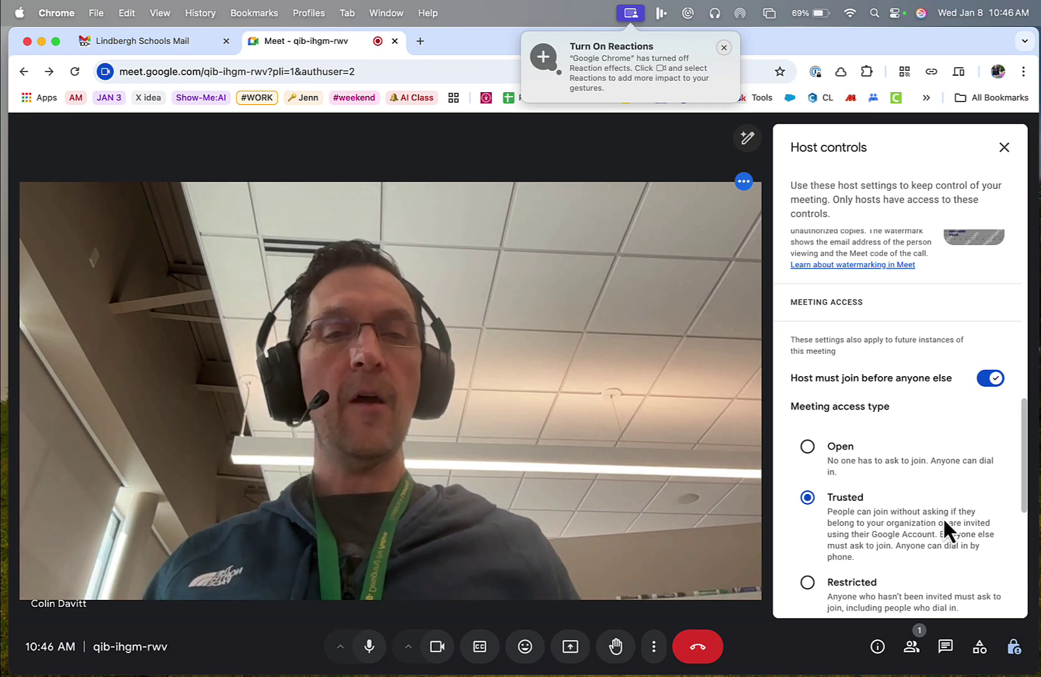
pyautogui.scroll(-3, 944, 520)
pyautogui.scroll(-3, 943, 522)
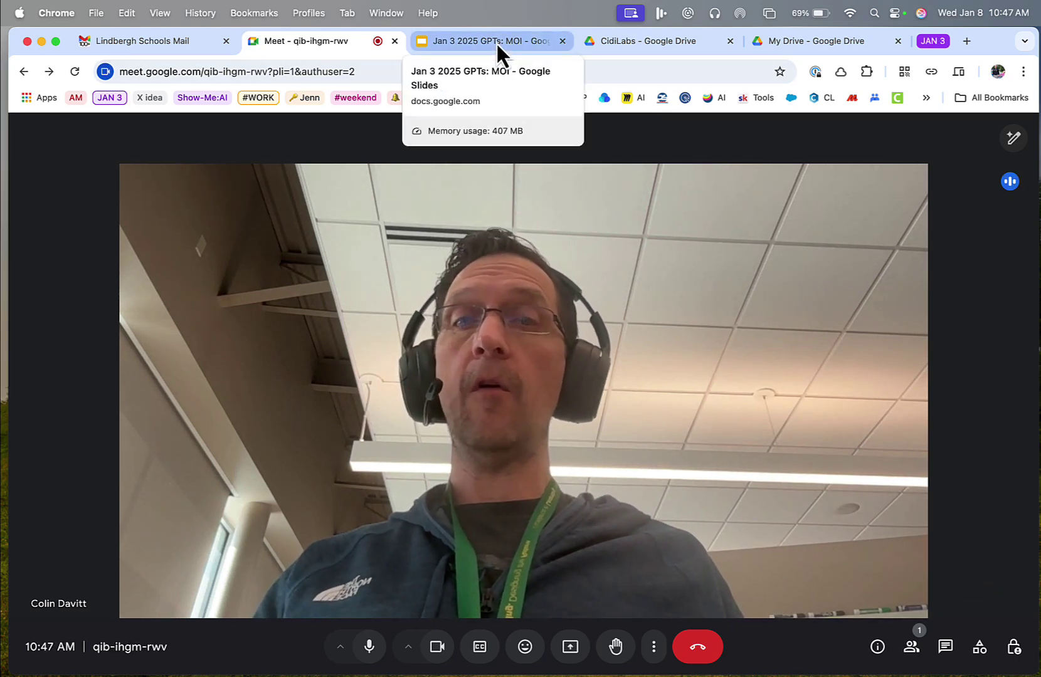
# - Present the browser tab with the "Jan 3 2025 GPTs: MOI" Google Slides deck in the meeting, including tab audio
pyautogui.moveTo(517, 411)
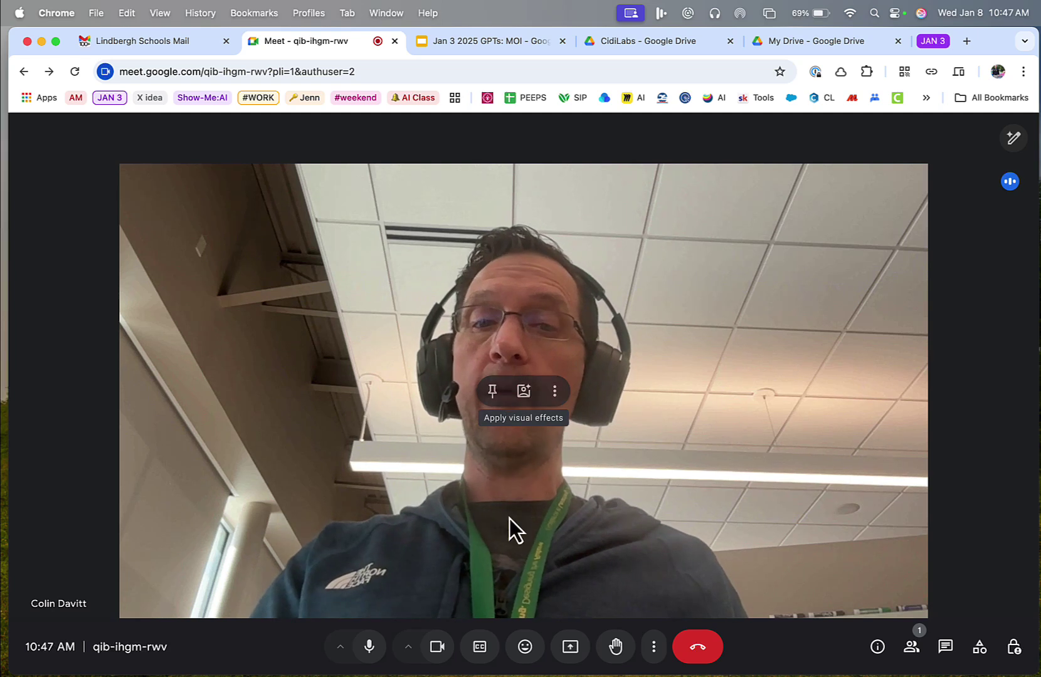
pyautogui.click(575, 650)
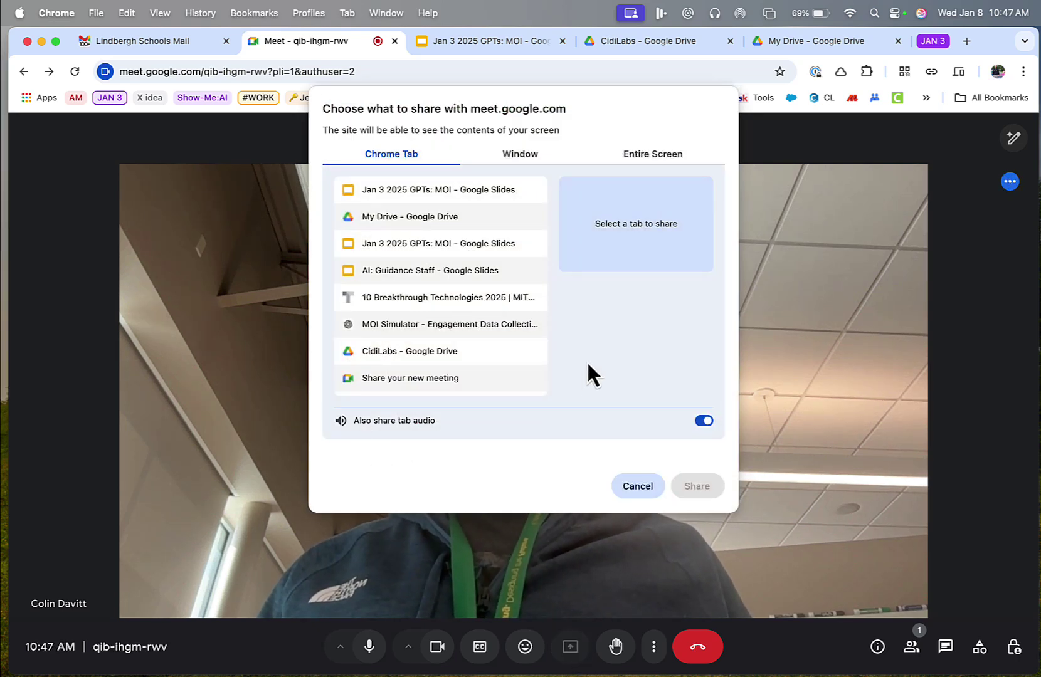
pyautogui.click(447, 188)
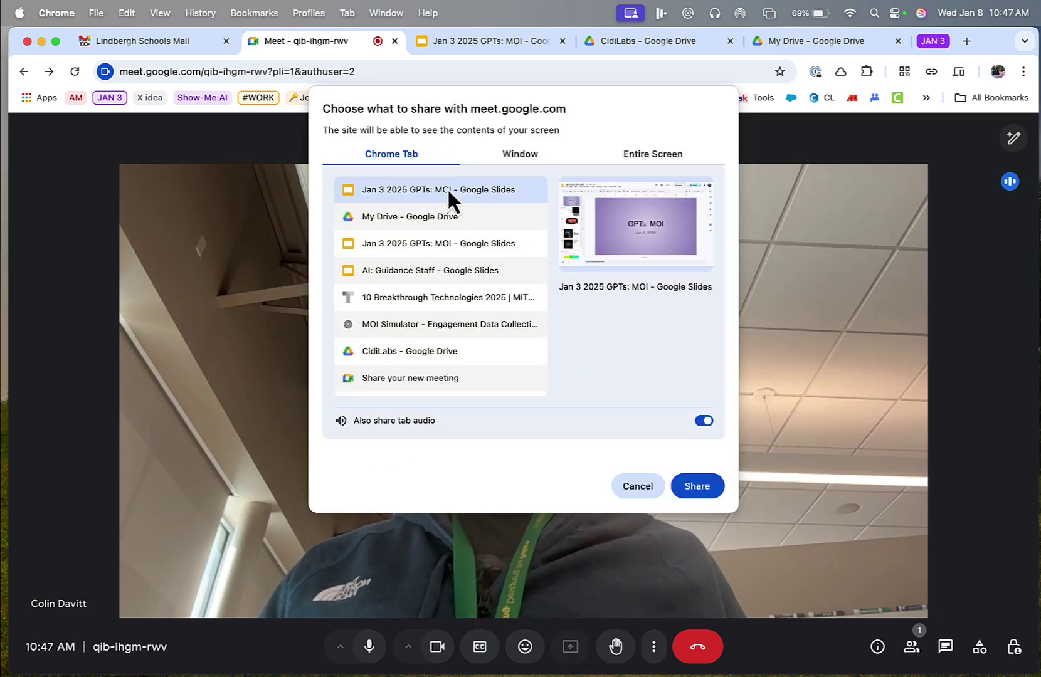
pyautogui.click(698, 489)
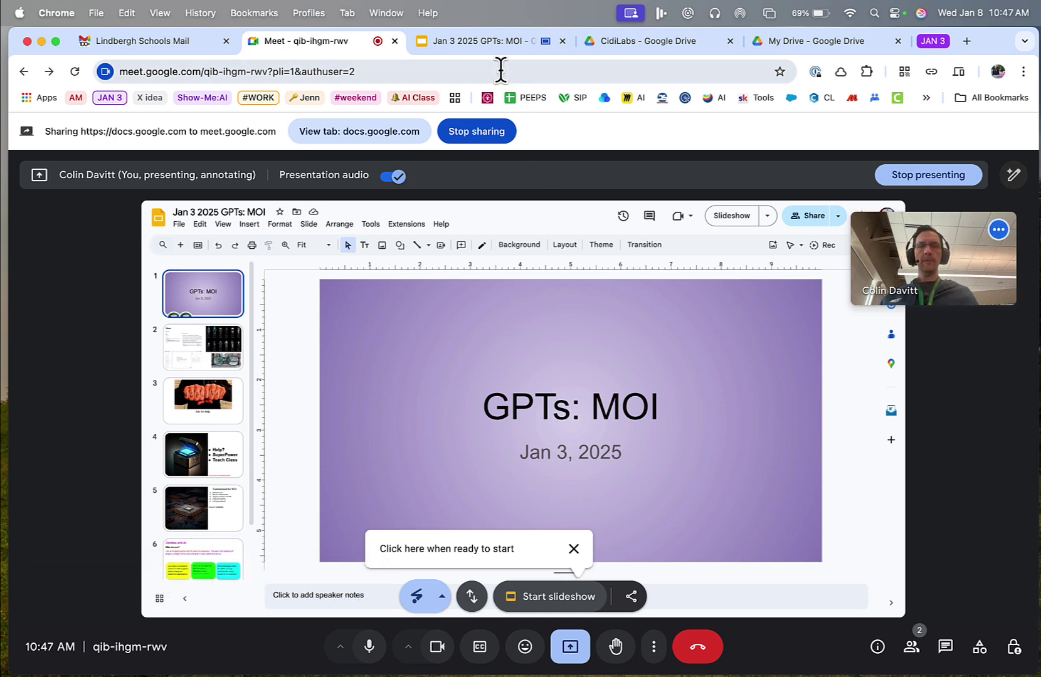
# - Switch to the shared Google Slides deck, start its slideshow and advance to the "Chatting with AI" slide
pyautogui.click(488, 41)
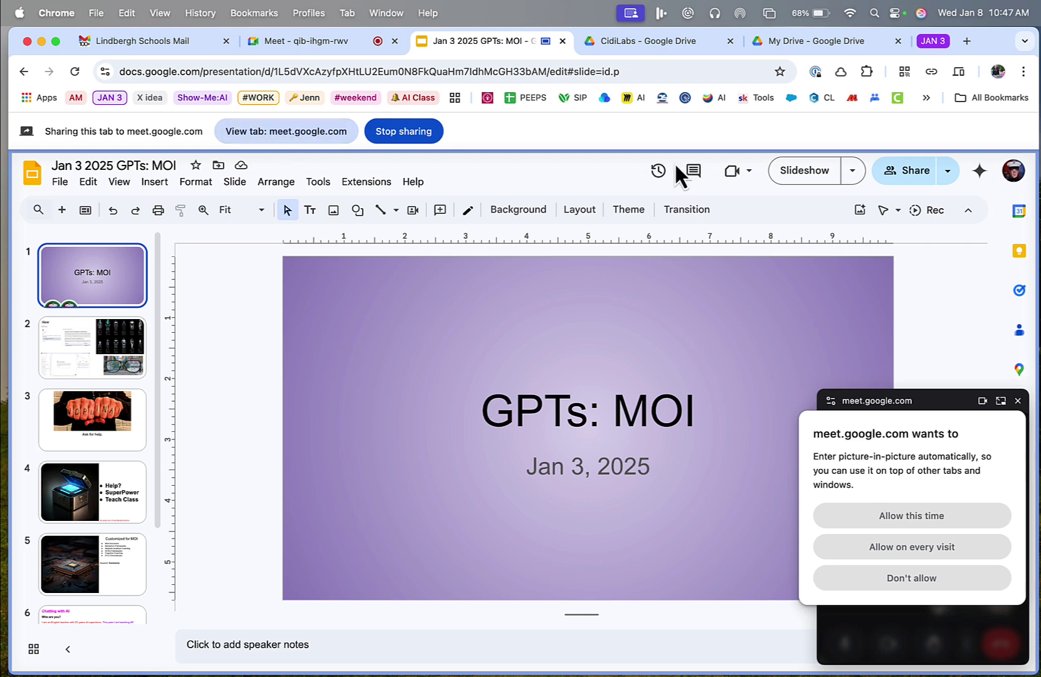
pyautogui.click(796, 179)
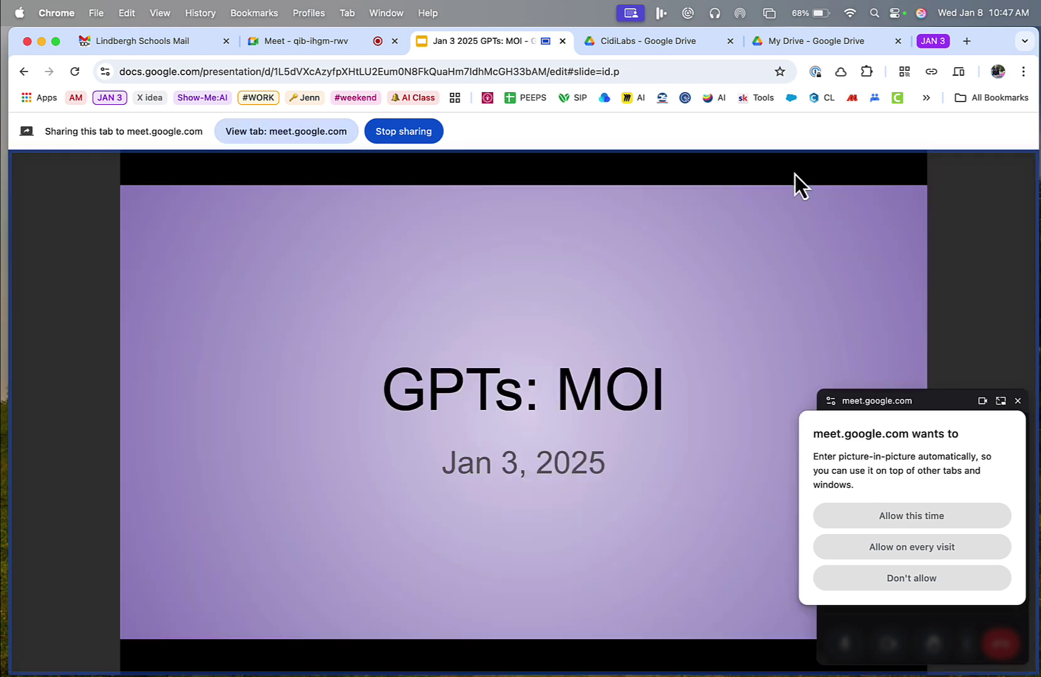
pyautogui.press('Right')
pyautogui.press('Right')
pyautogui.press('Right')
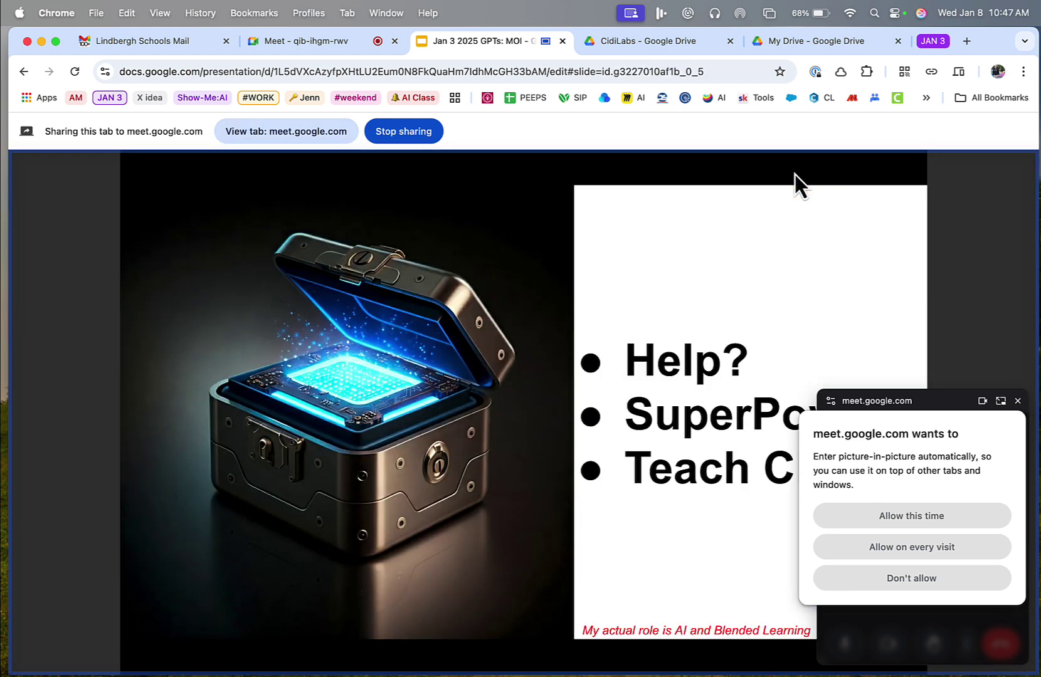
pyautogui.press('Right')
pyautogui.press('Right')
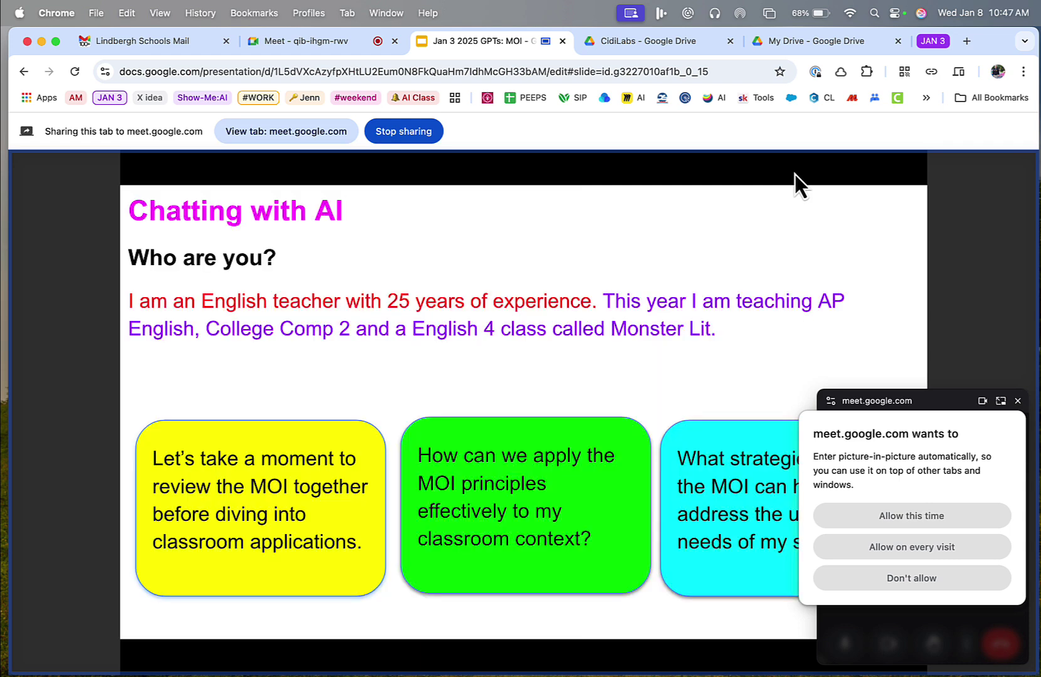